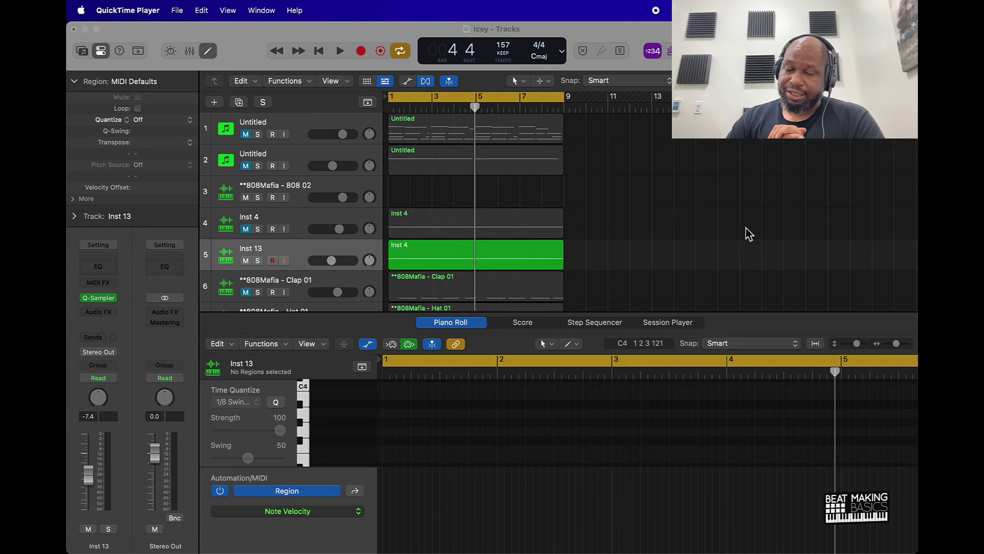
- Bring the Logic Pro window with the Icey project to the front
click(724, 231)
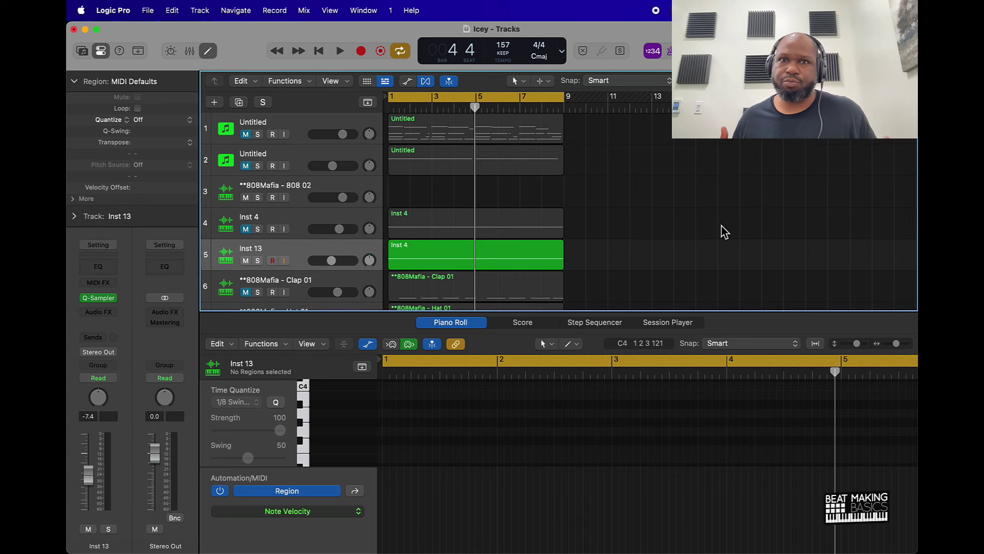
key(space)
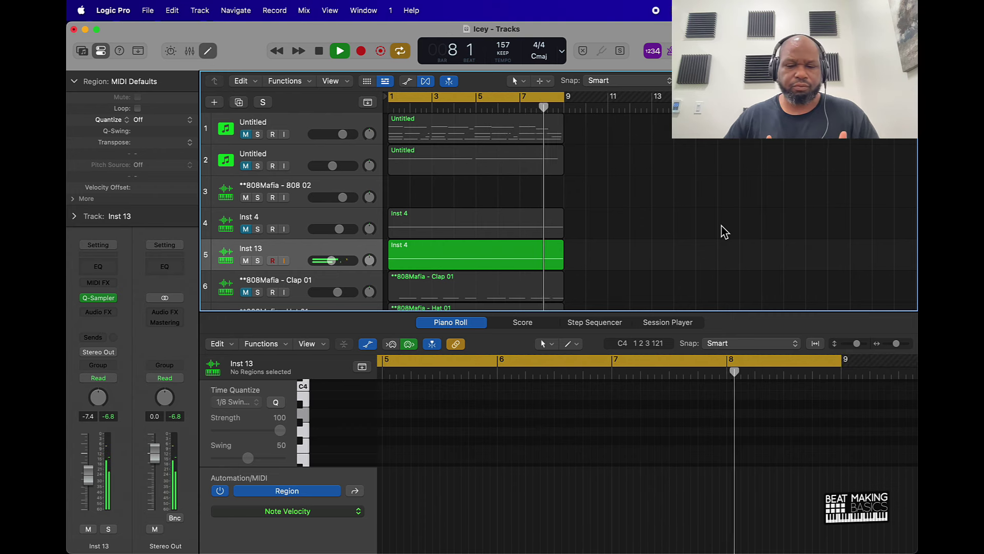
key(space)
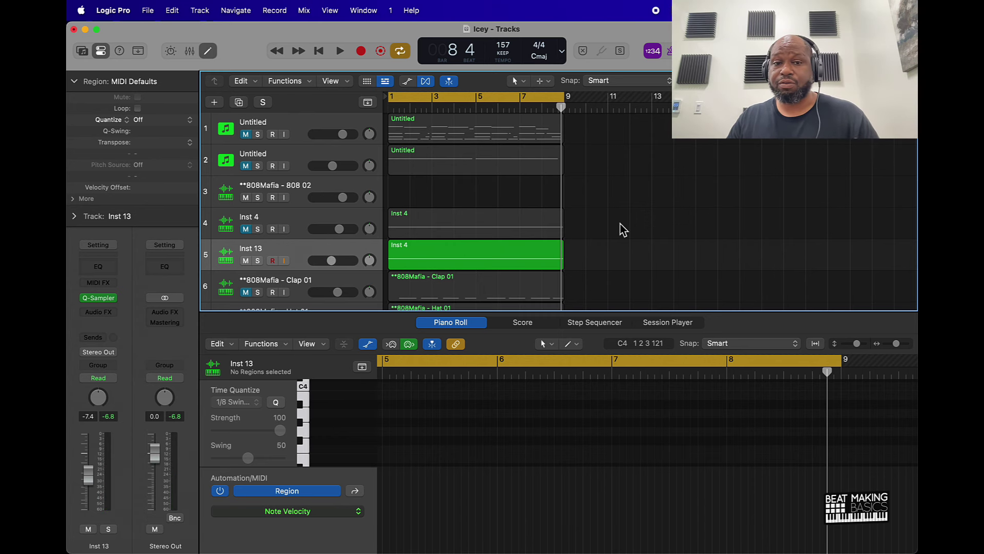
- Mute Inst 13, unmute Inst 4, and select Inst 4 to show its region
click(246, 261)
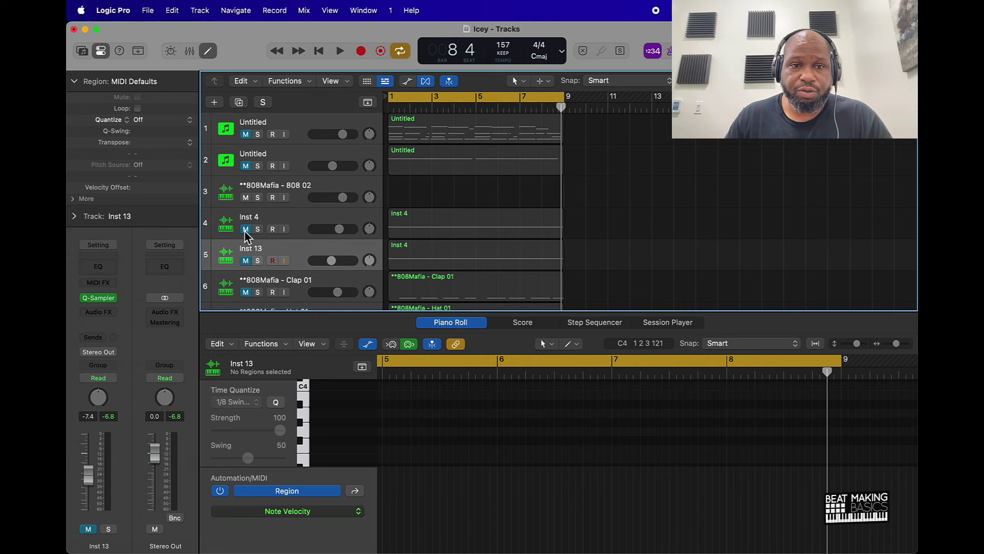
click(247, 229)
click(239, 218)
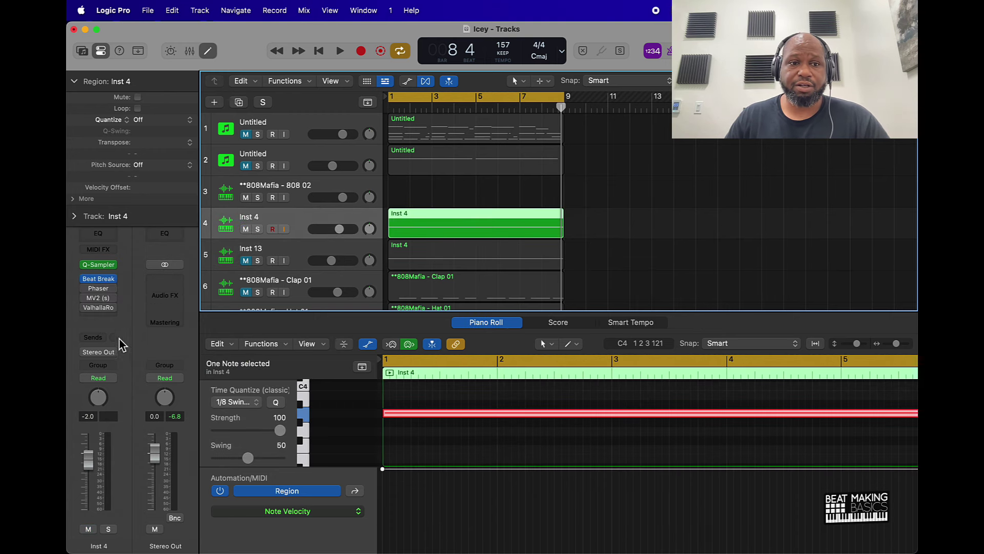
- Browse the audio effect plug-in list, then dismiss it without inserting anything
click(115, 315)
mouse_move(126, 480)
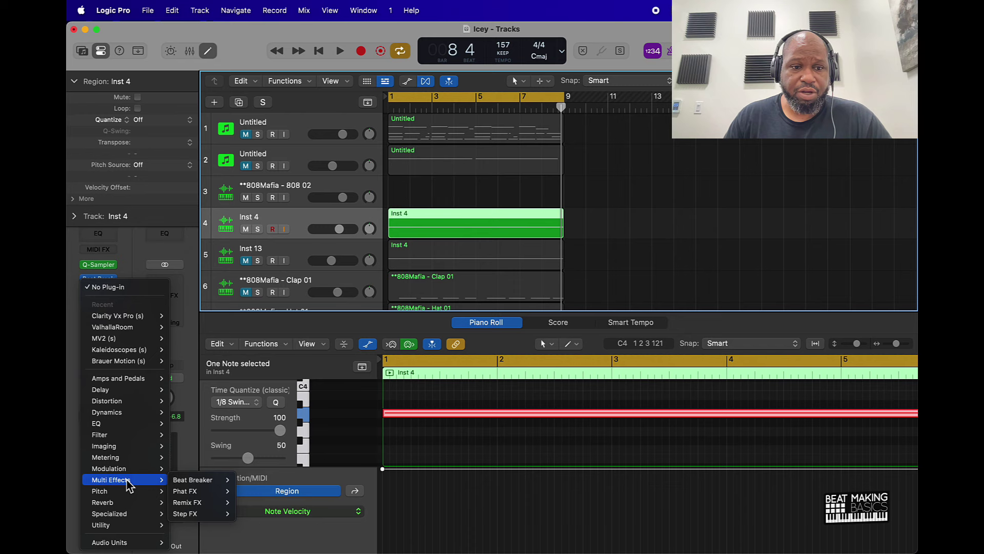
click(195, 356)
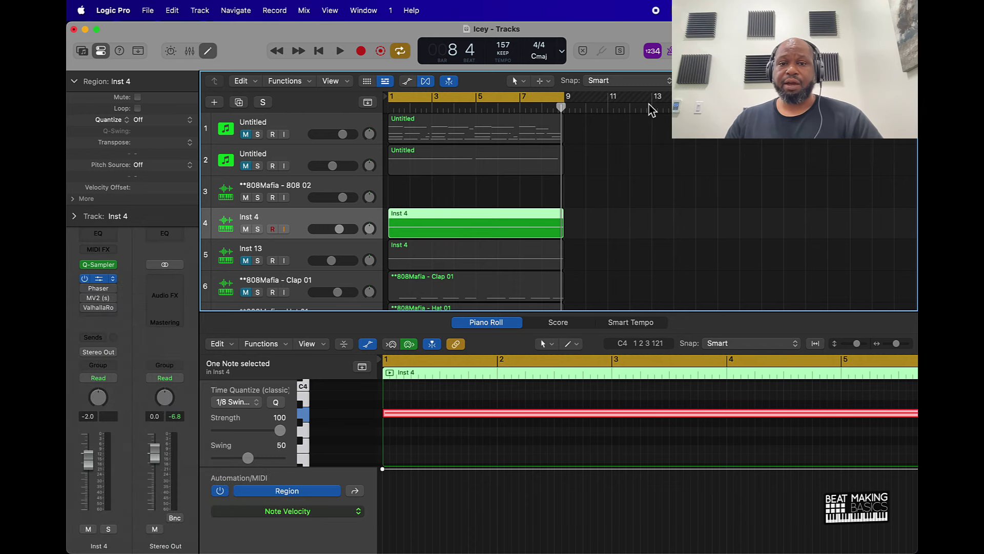
- Review Beat Breaker's Skip Around preset options without changes, then close its window
drag(692, 178, 475, 189)
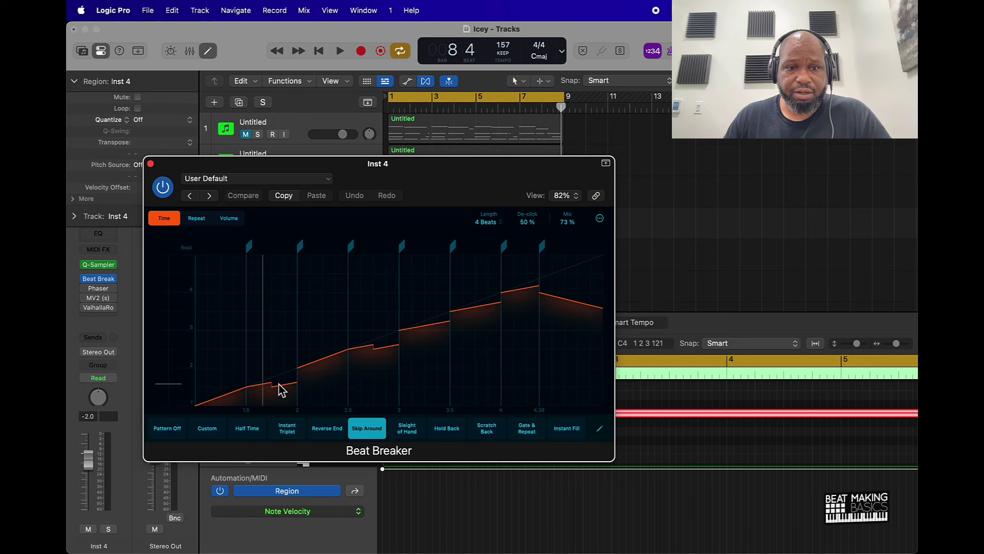
click(216, 182)
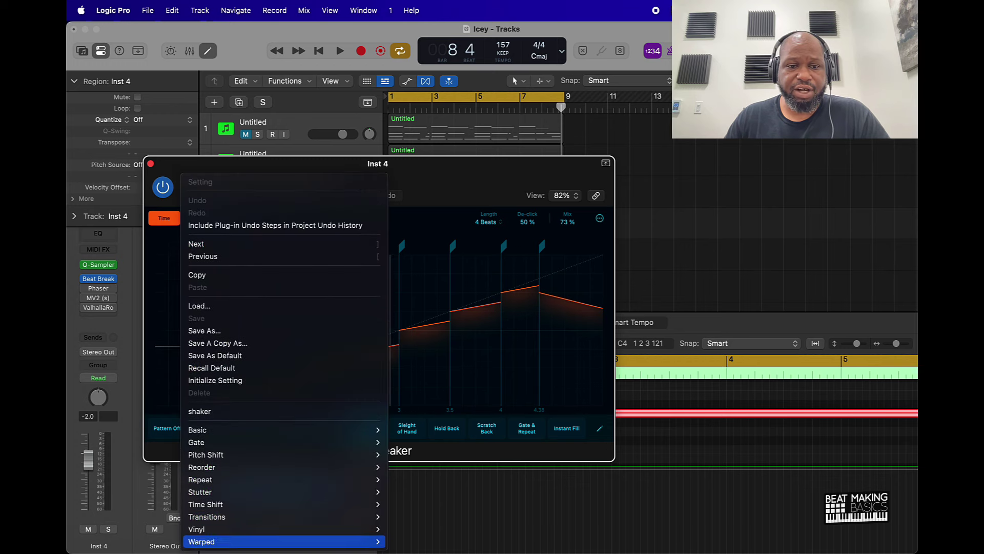
click(420, 176)
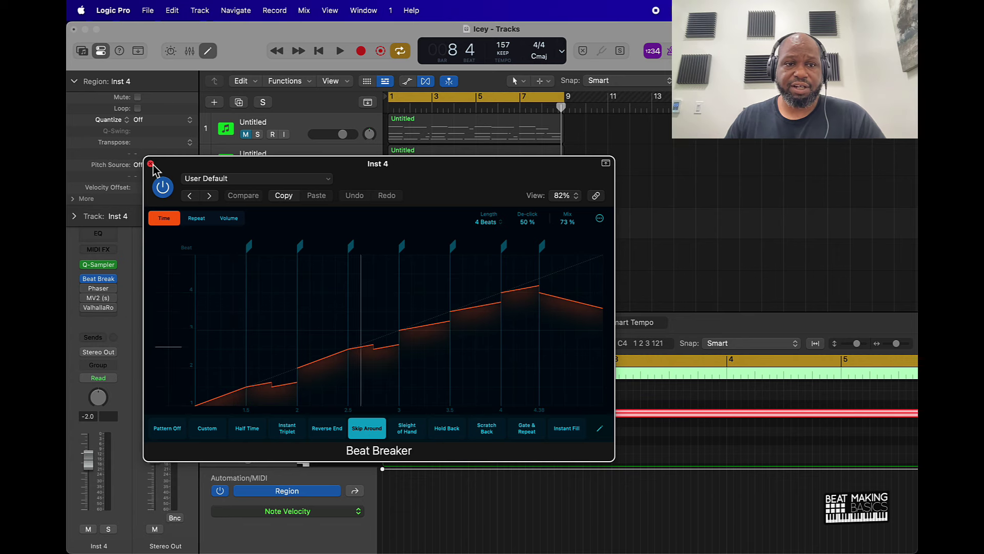
click(151, 164)
- Play and stop Inst 4's loop three times, then reopen its Beat Breaker window
key(space)
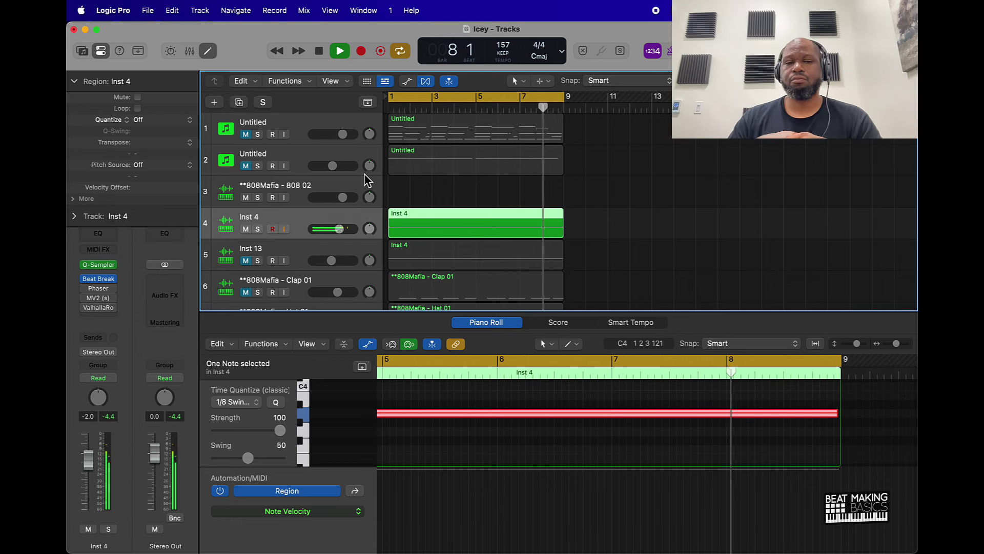
key(space)
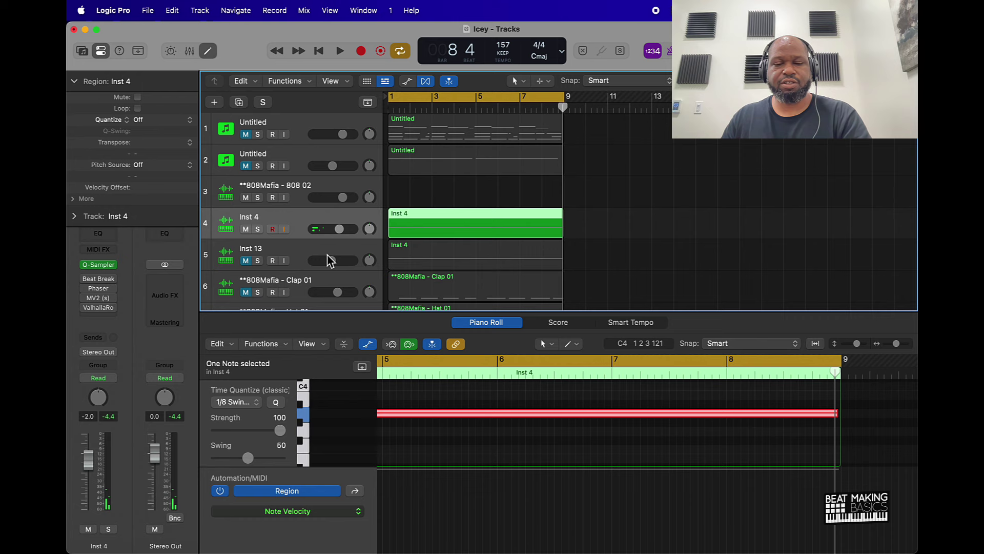
key(space)
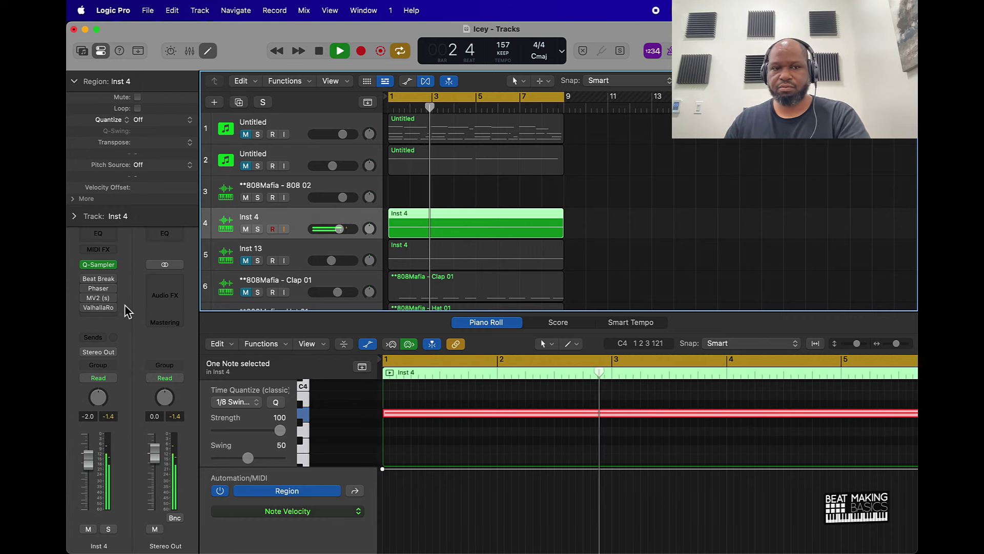
key(space)
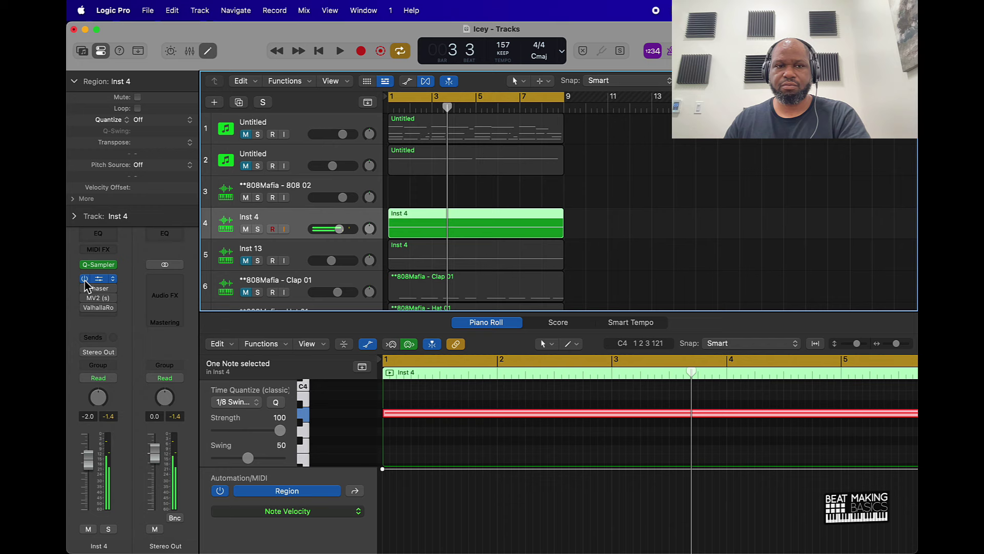
key(space)
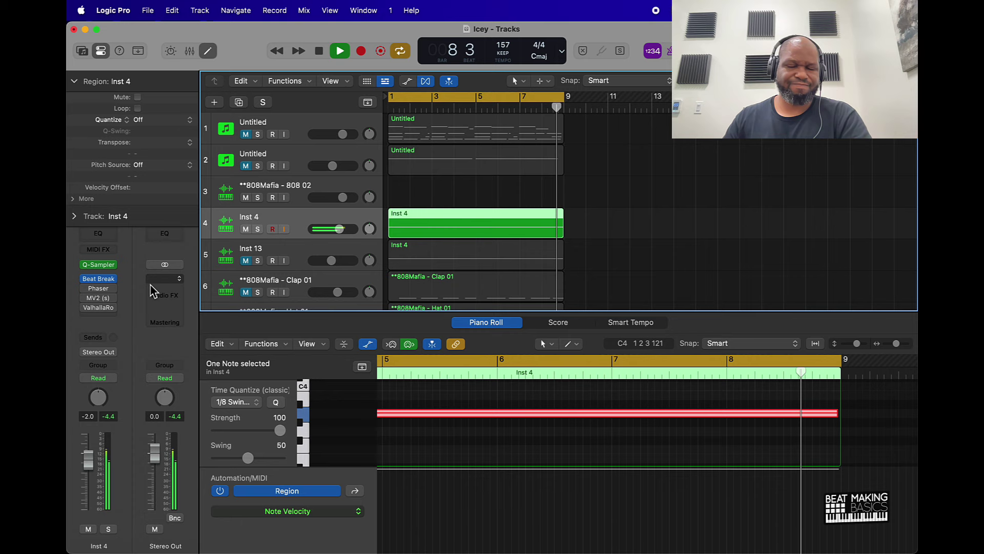
key(space)
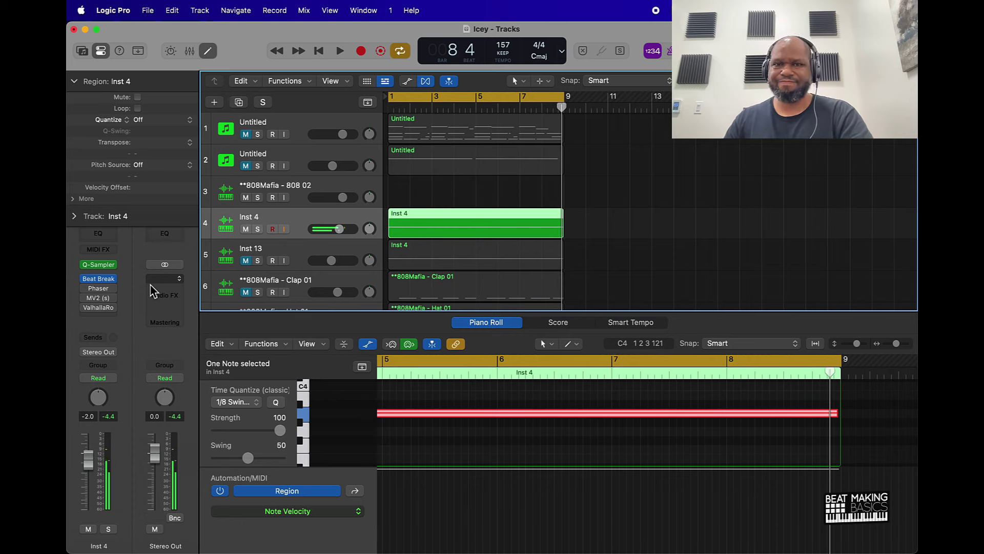
click(101, 286)
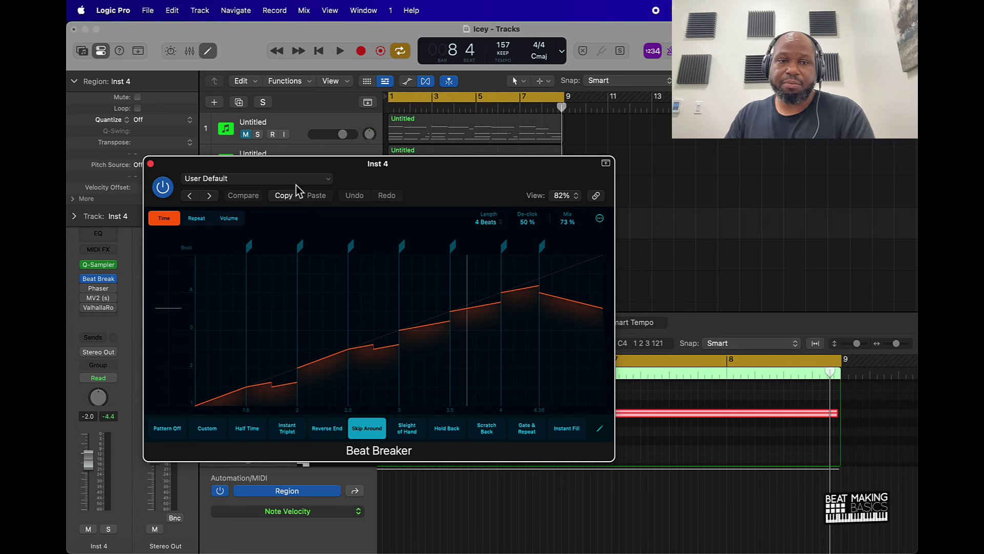
- During playback, set Inst 4's Phaser to 35% Feedback Level and +20% Mix
click(150, 164)
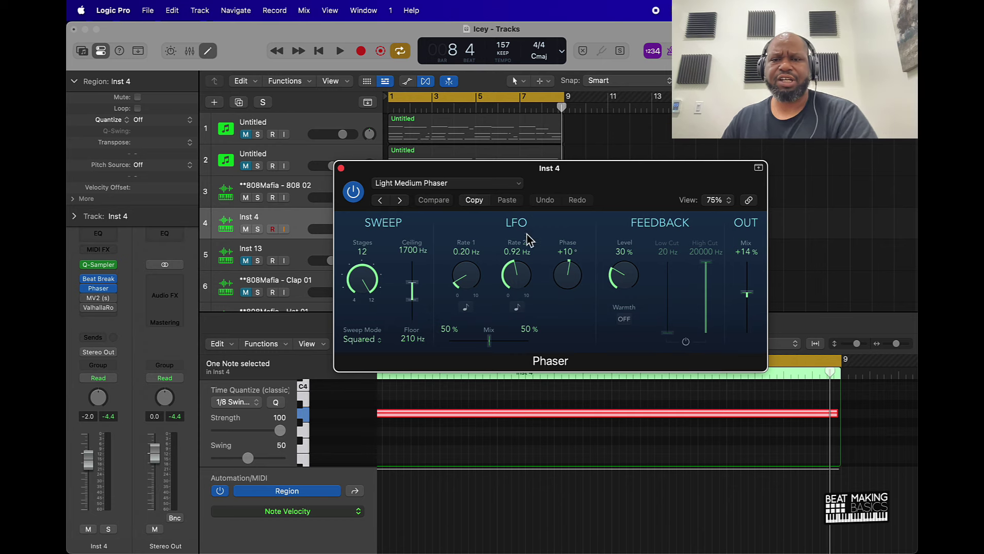
drag(578, 172, 477, 282)
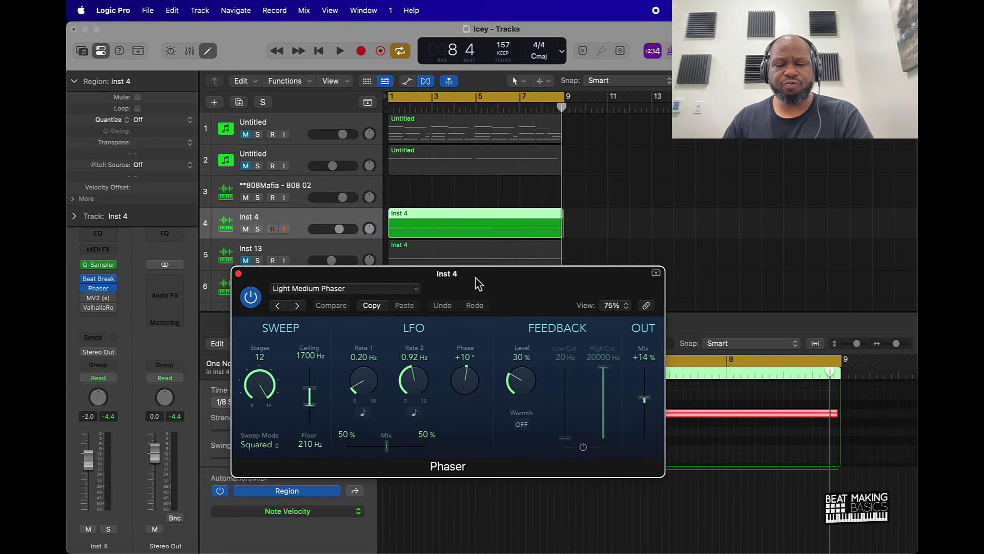
key(space)
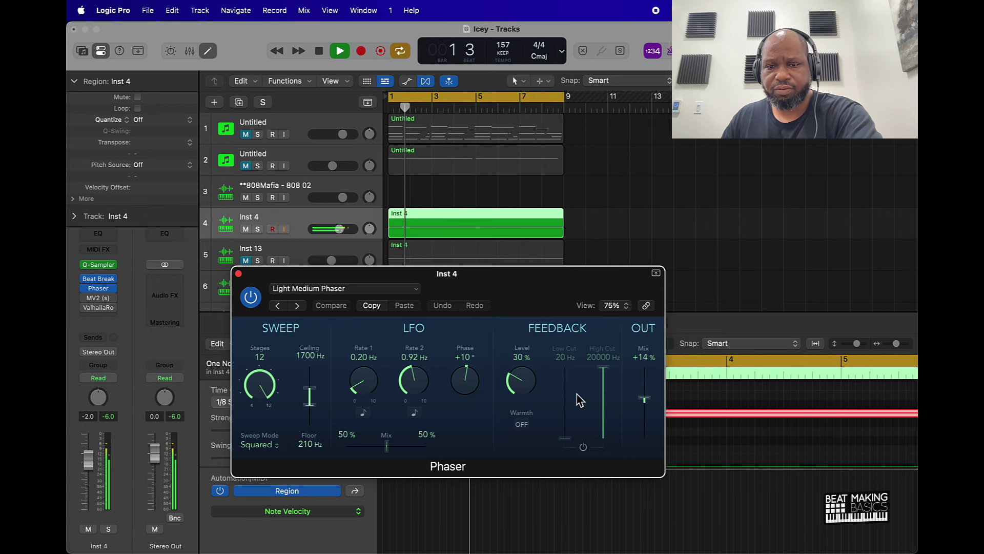
drag(521, 382, 519, 372)
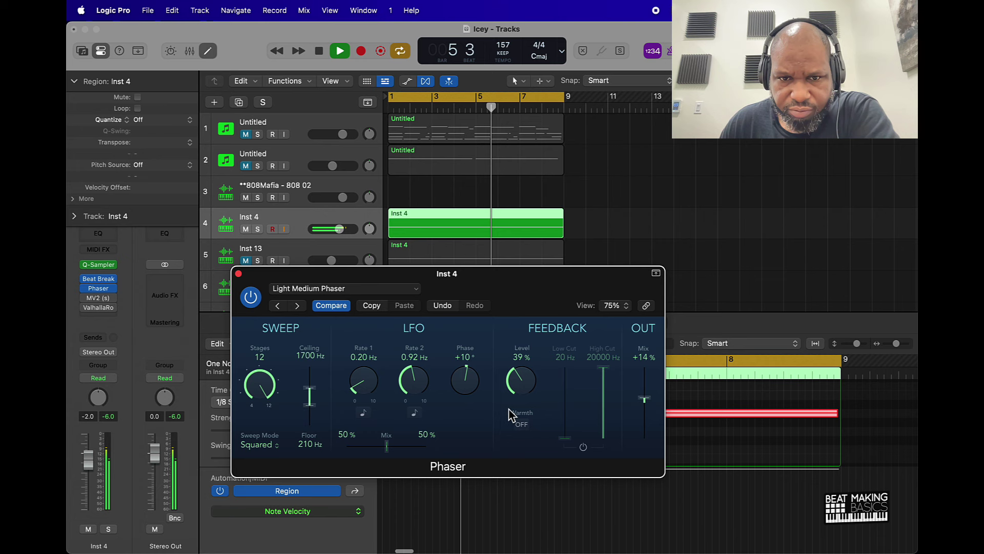
drag(650, 404, 651, 400)
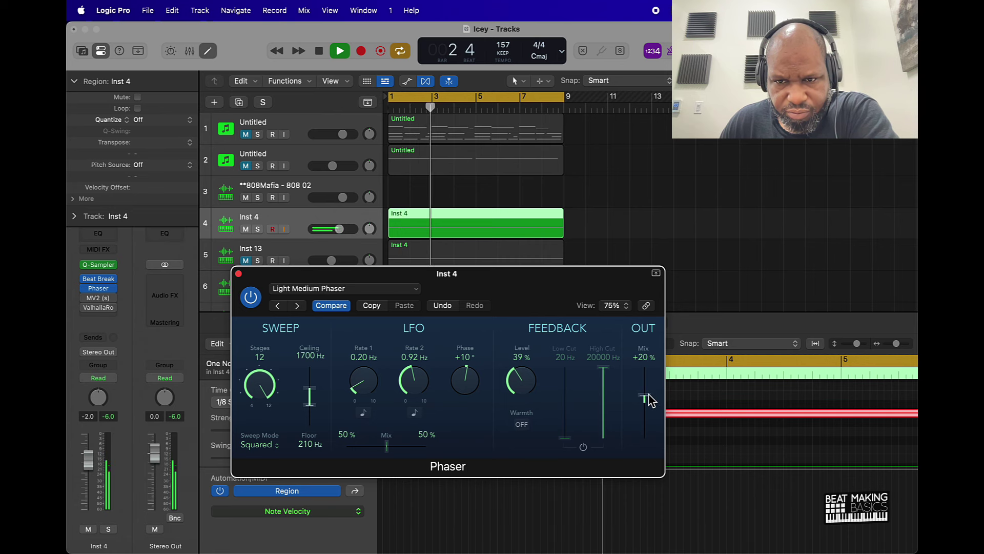
drag(518, 378, 516, 383)
click(239, 273)
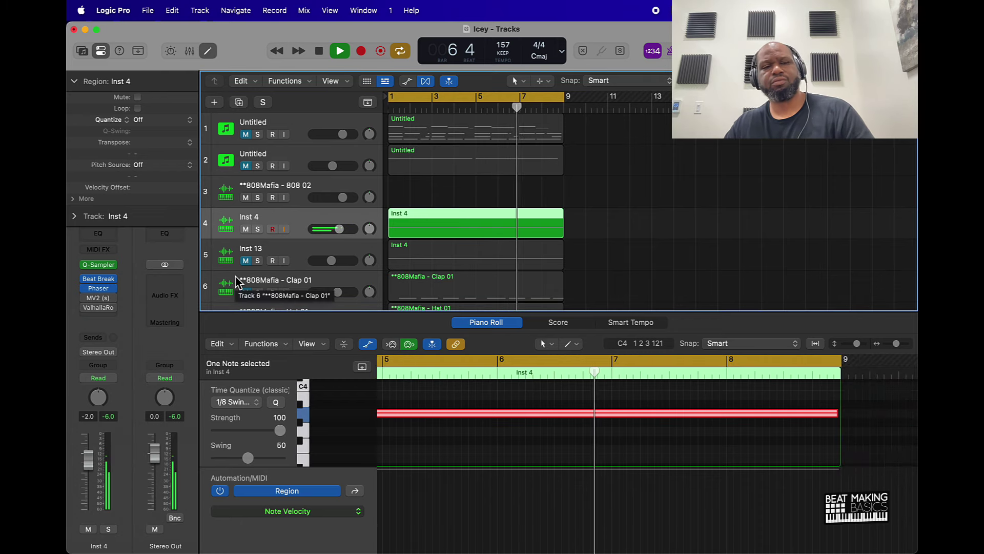
- Open Inst 4's MV2 window beside the tracks and audition it (Low 10.9, High -2.1)
key(space)
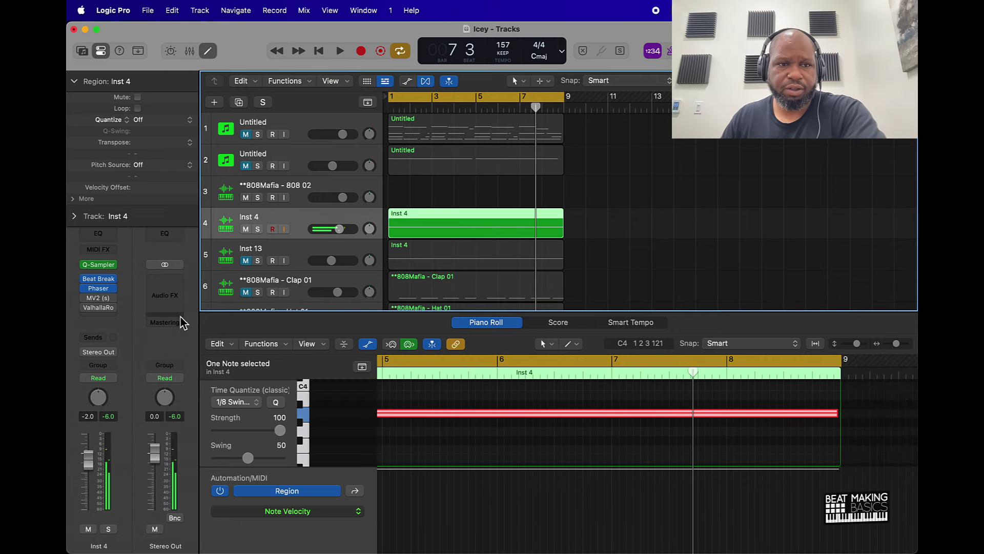
click(627, 231)
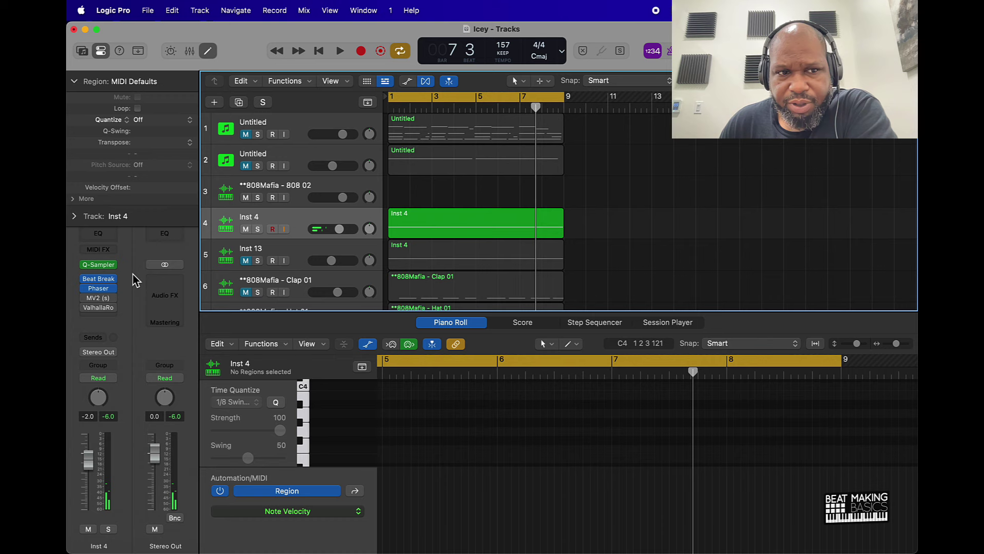
click(100, 299)
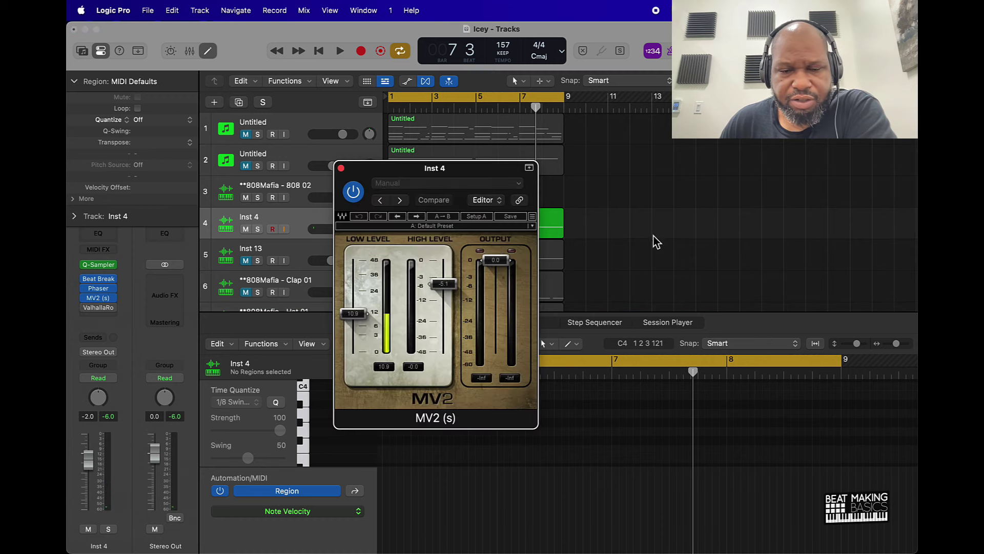
drag(487, 169, 231, 178)
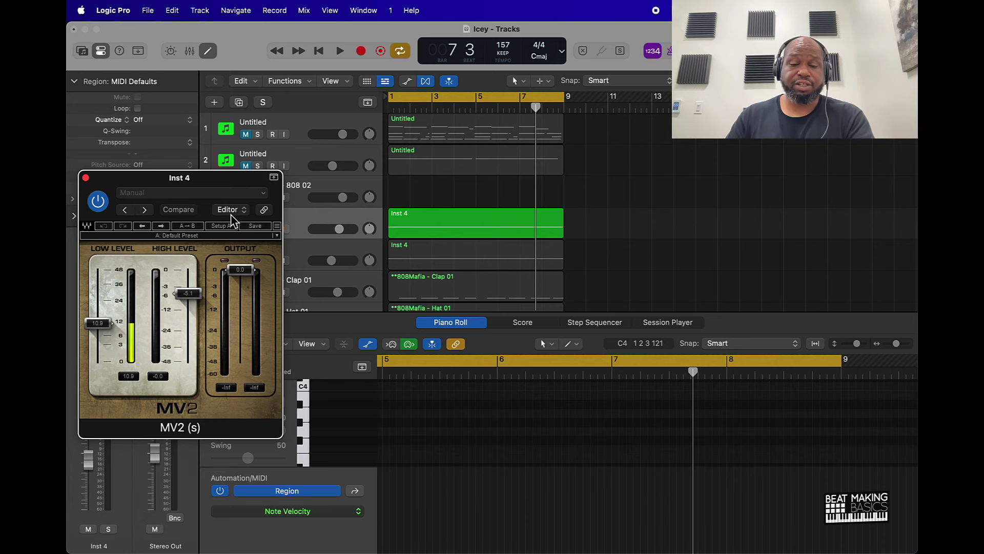
key(space)
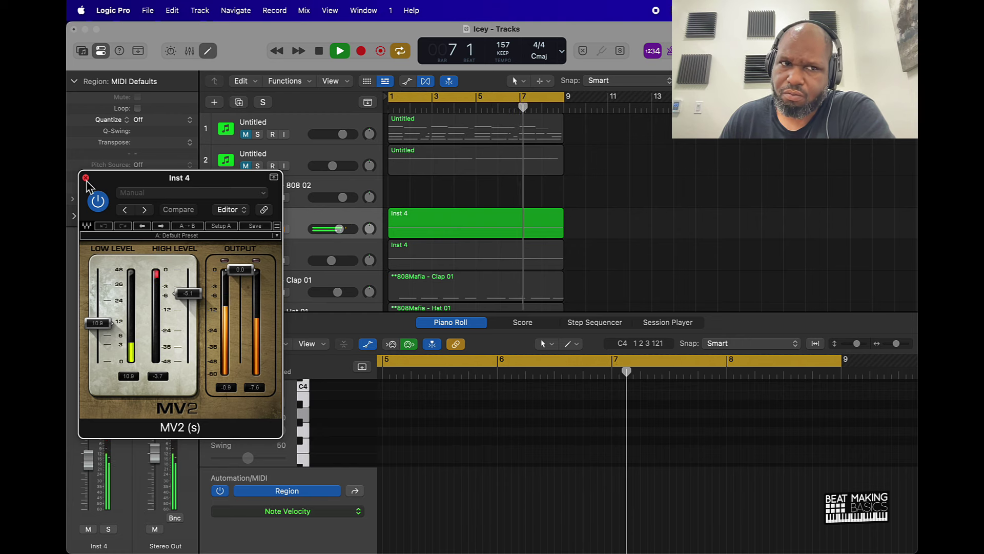
key(space)
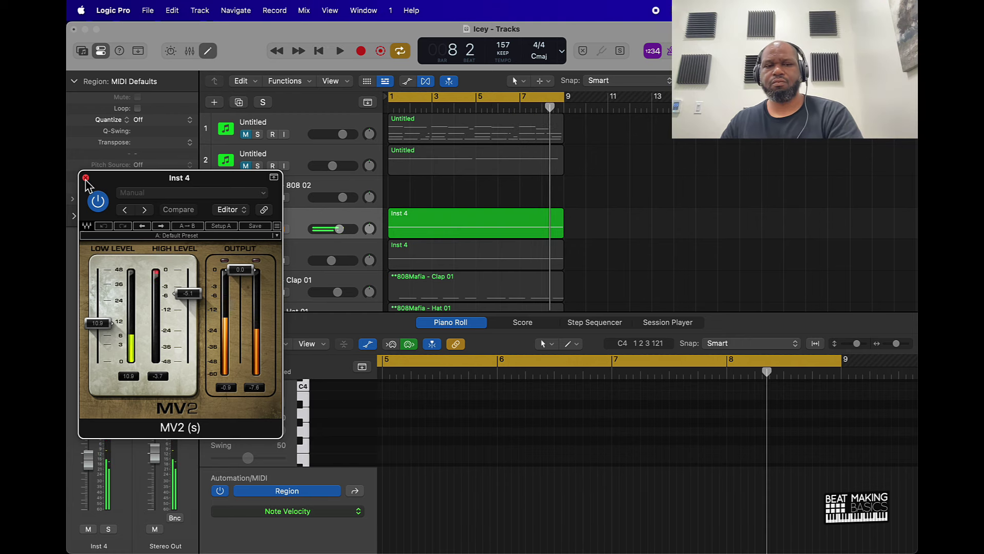
- Close MV2 and audition ValhallaRoom's Large Room reverb (15.2% Mix, 3.88 s Decay)
click(85, 179)
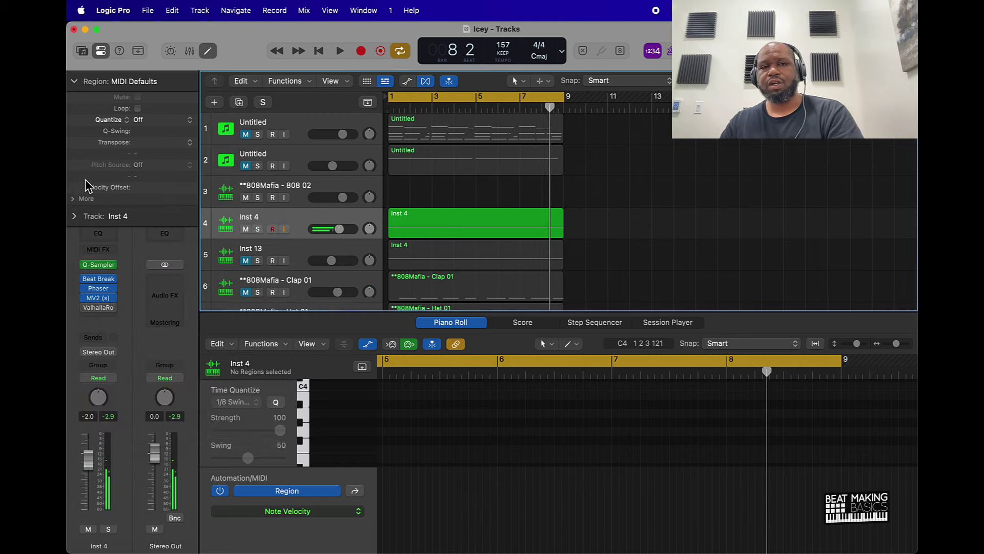
click(105, 309)
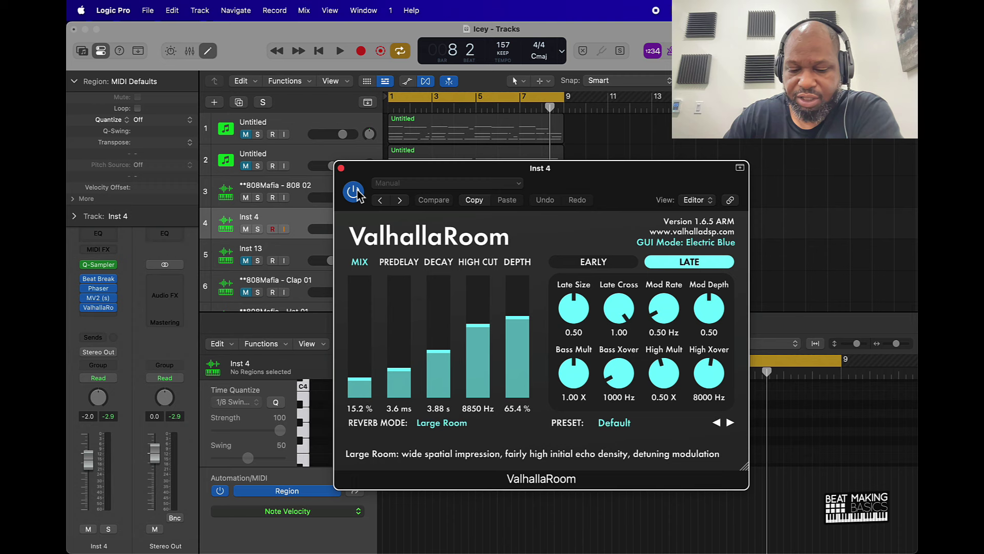
key(space)
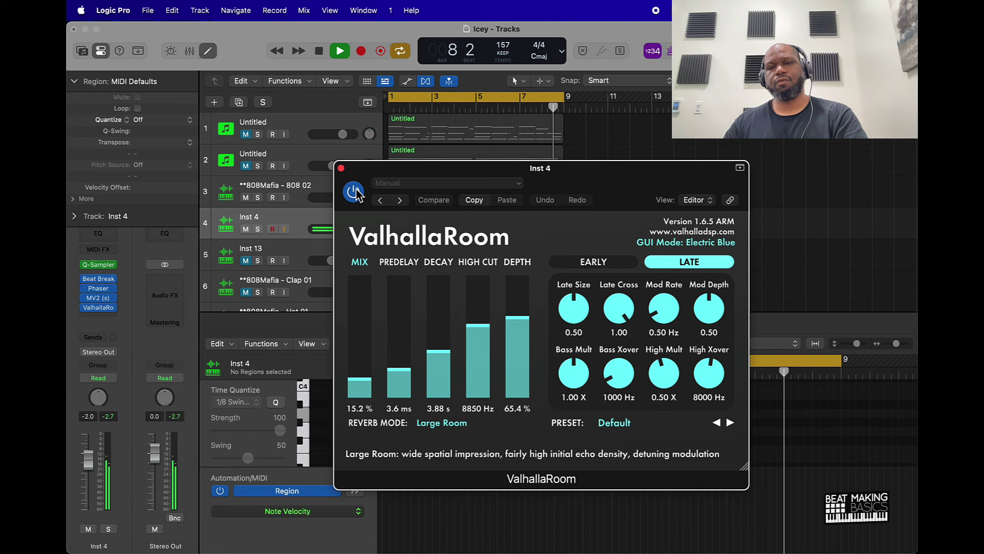
key(space)
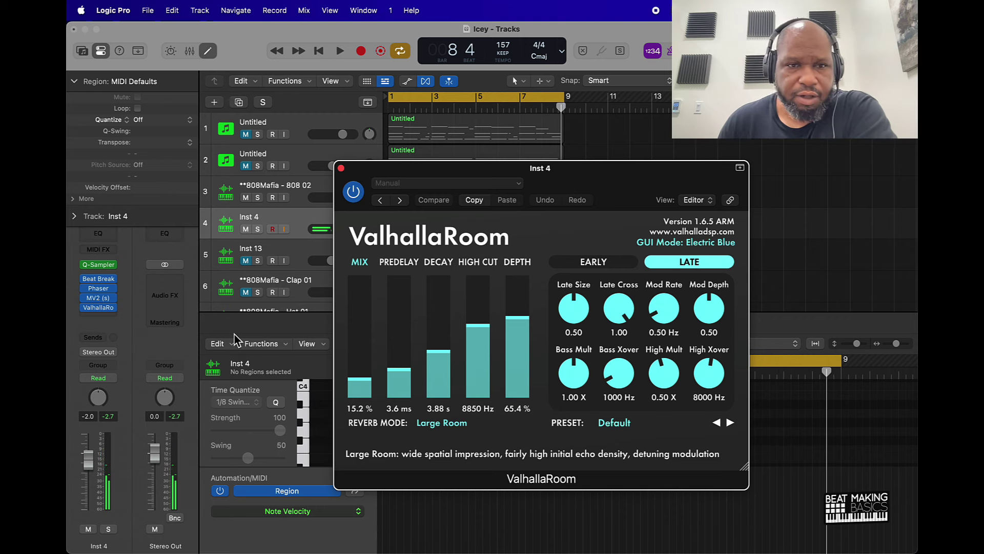
drag(85, 279, 88, 315)
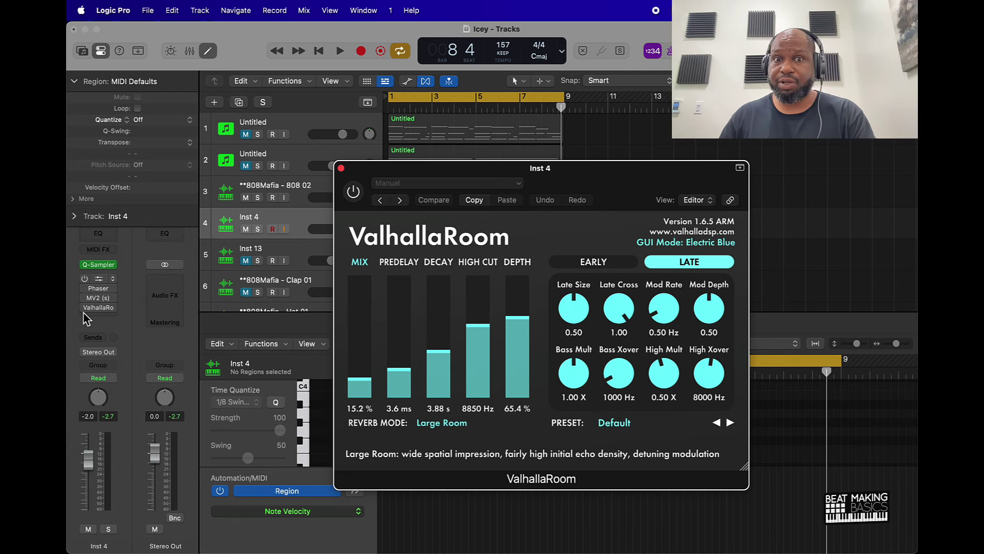
key(space)
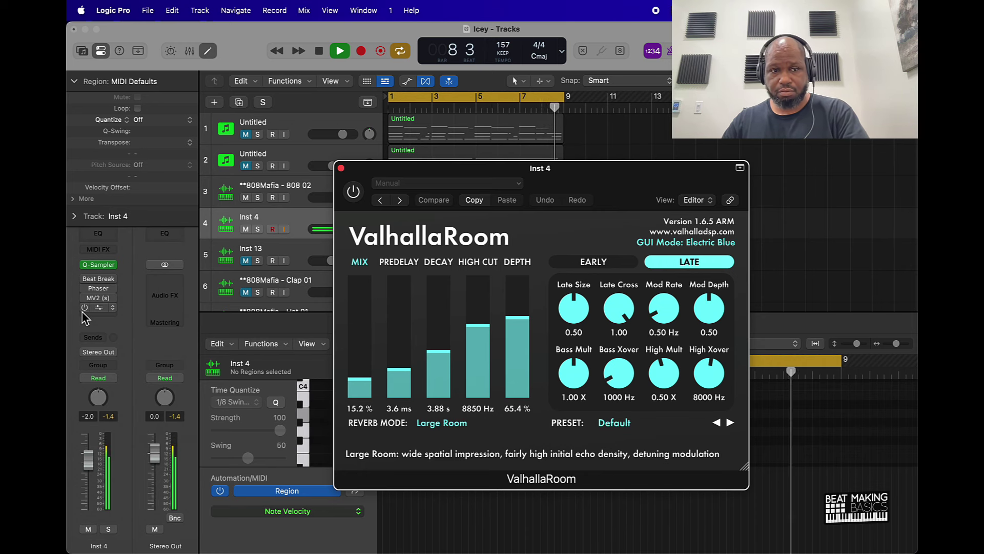
alt+click(85, 307)
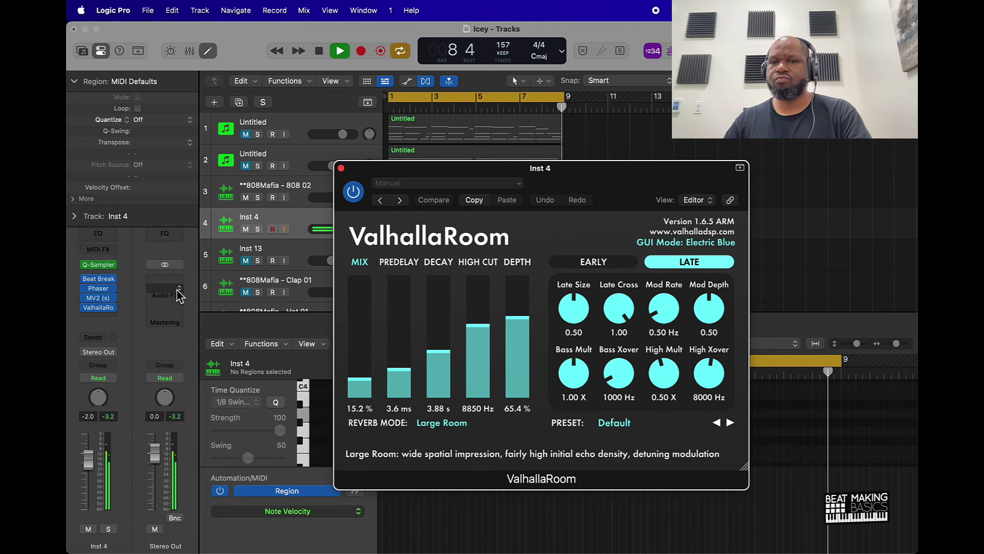
key(space)
mouse_move(100, 285)
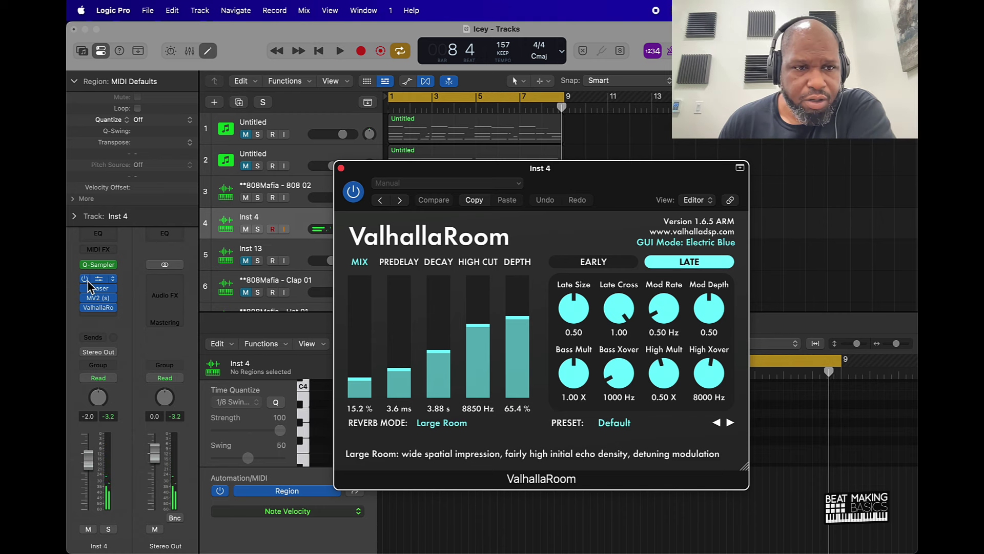
- Bypass Inst 4's effect inserts, ValhallaRoom included, to hear the original sound
click(86, 318)
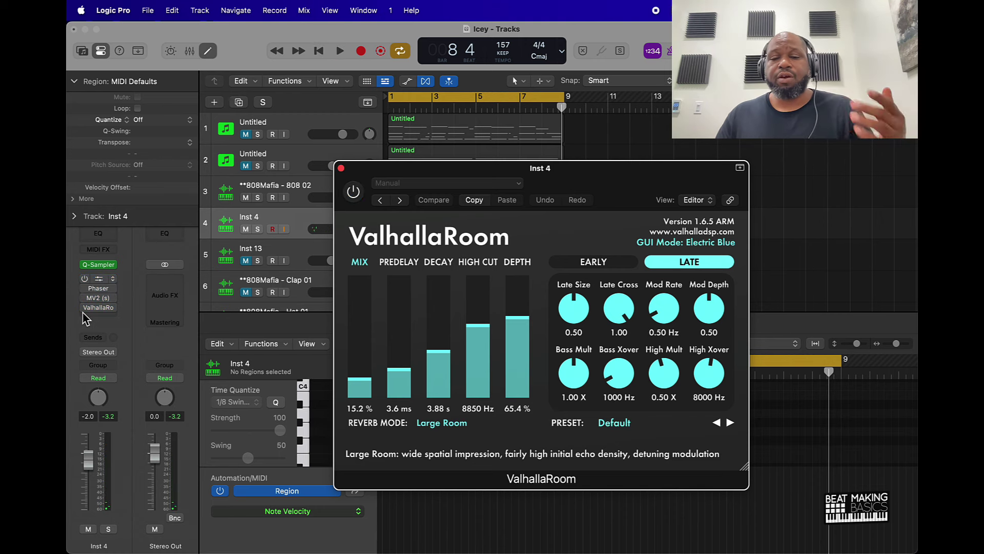